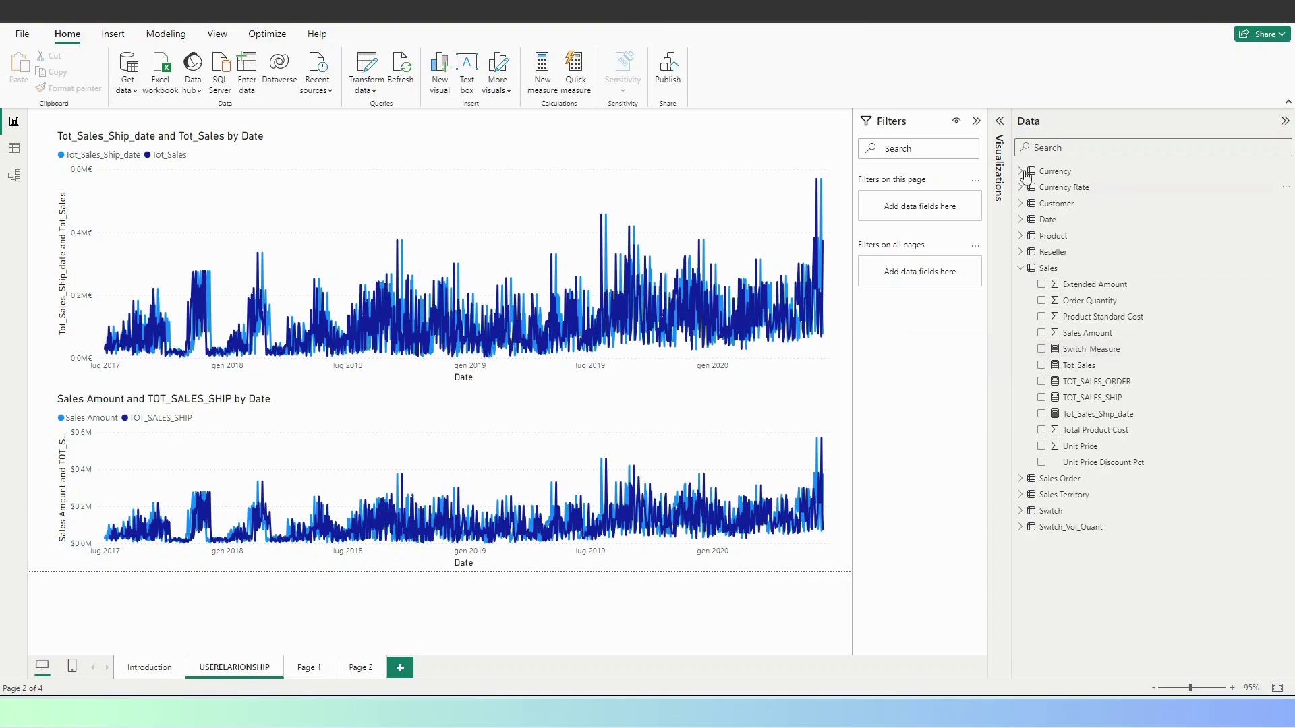
pyautogui.click(1284, 122)
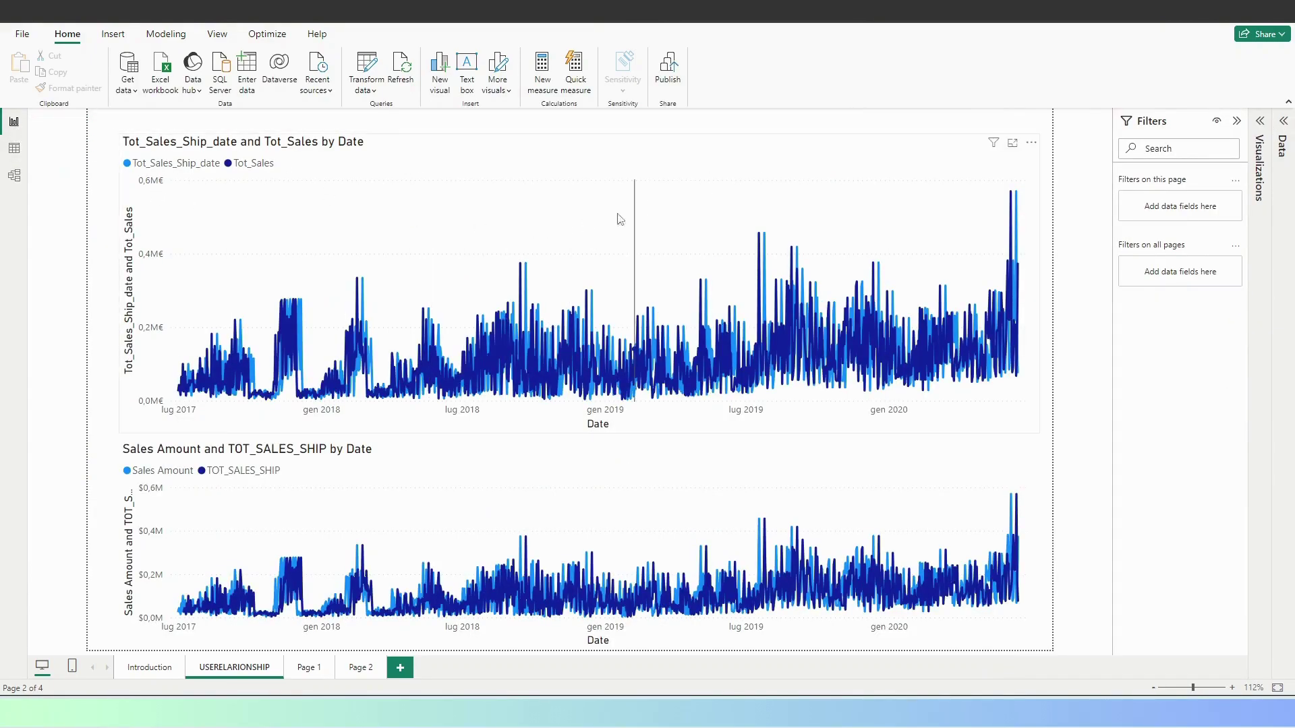
pyautogui.click(1285, 125)
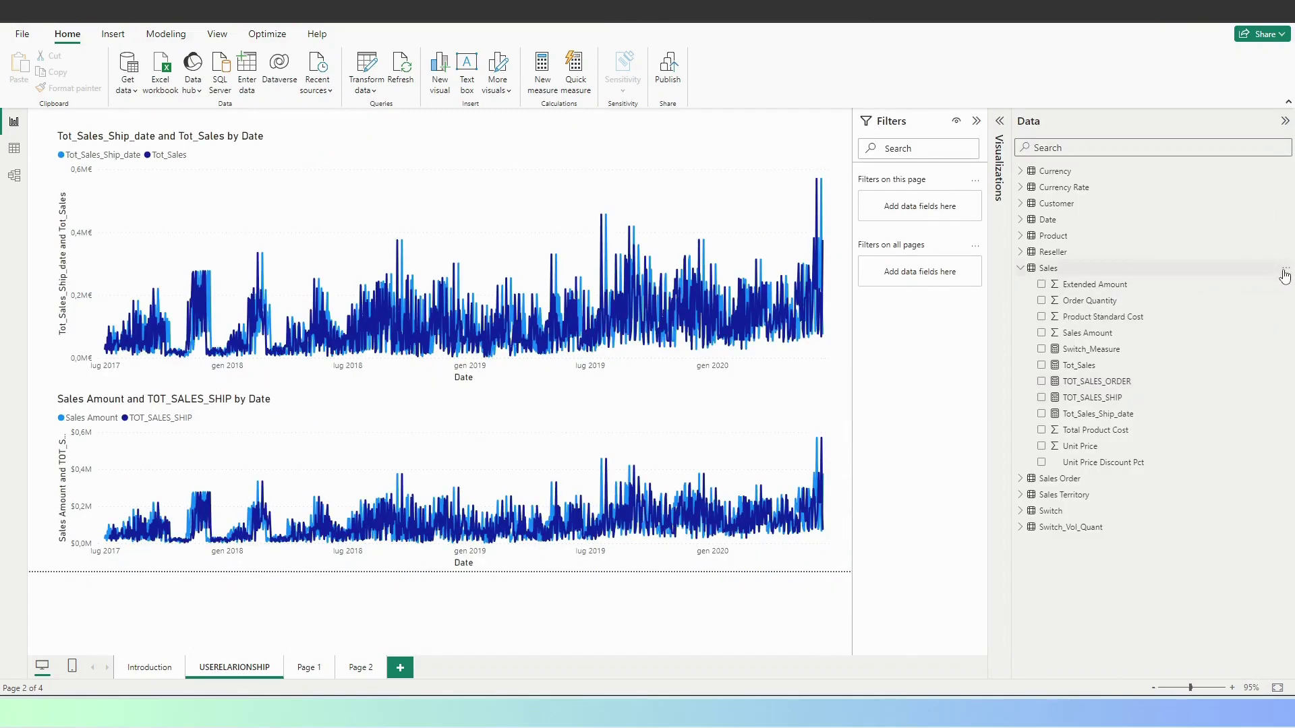
pyautogui.click(1285, 274)
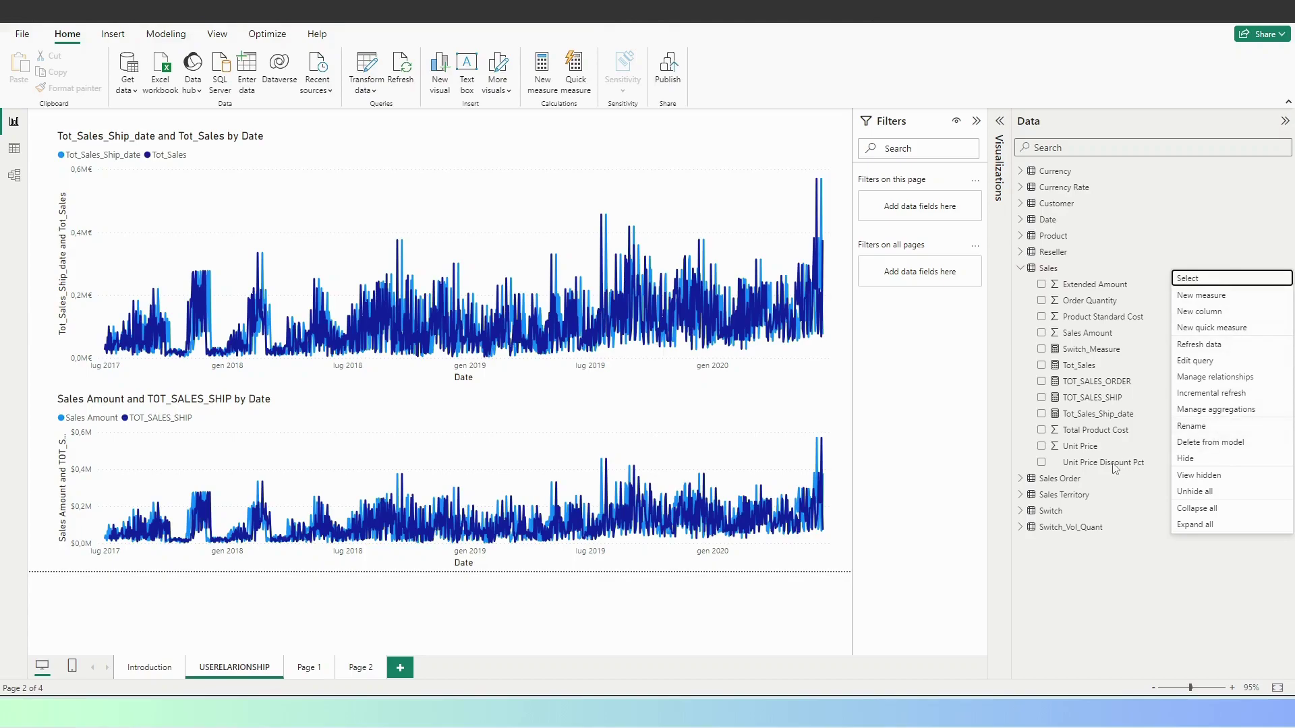
pyautogui.click(1239, 497)
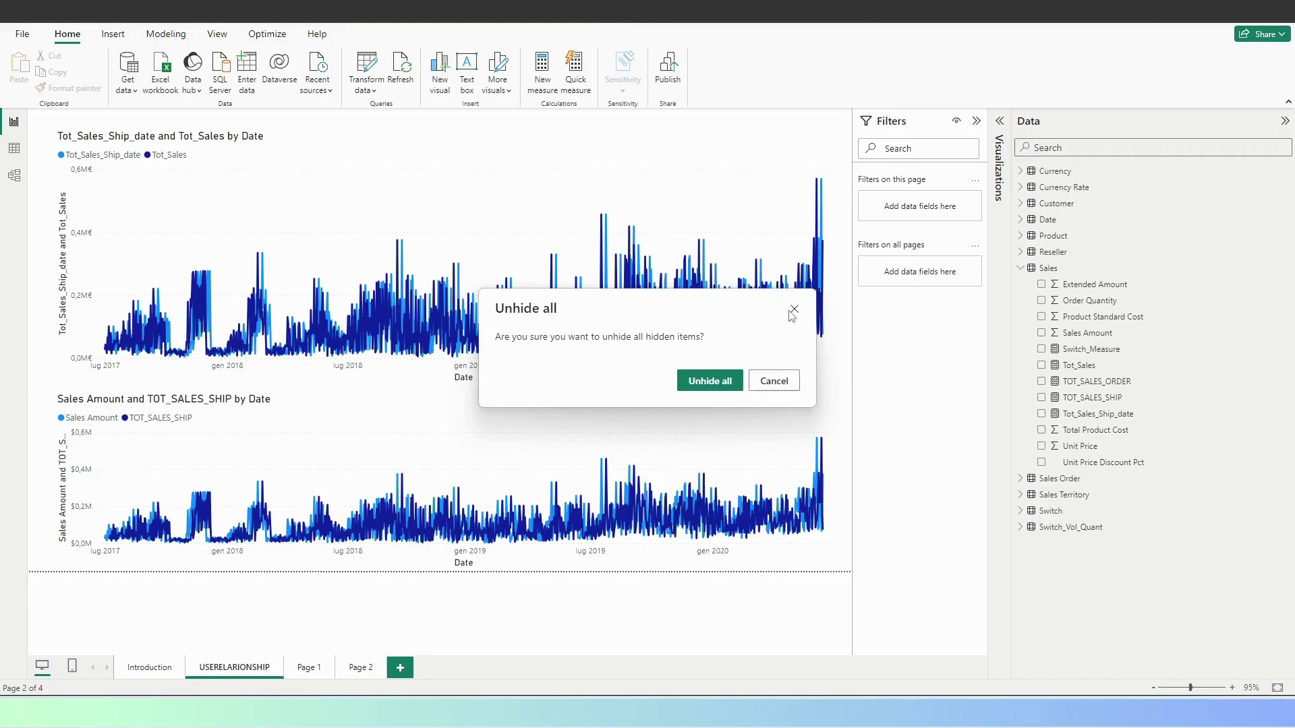
pyautogui.click(785, 382)
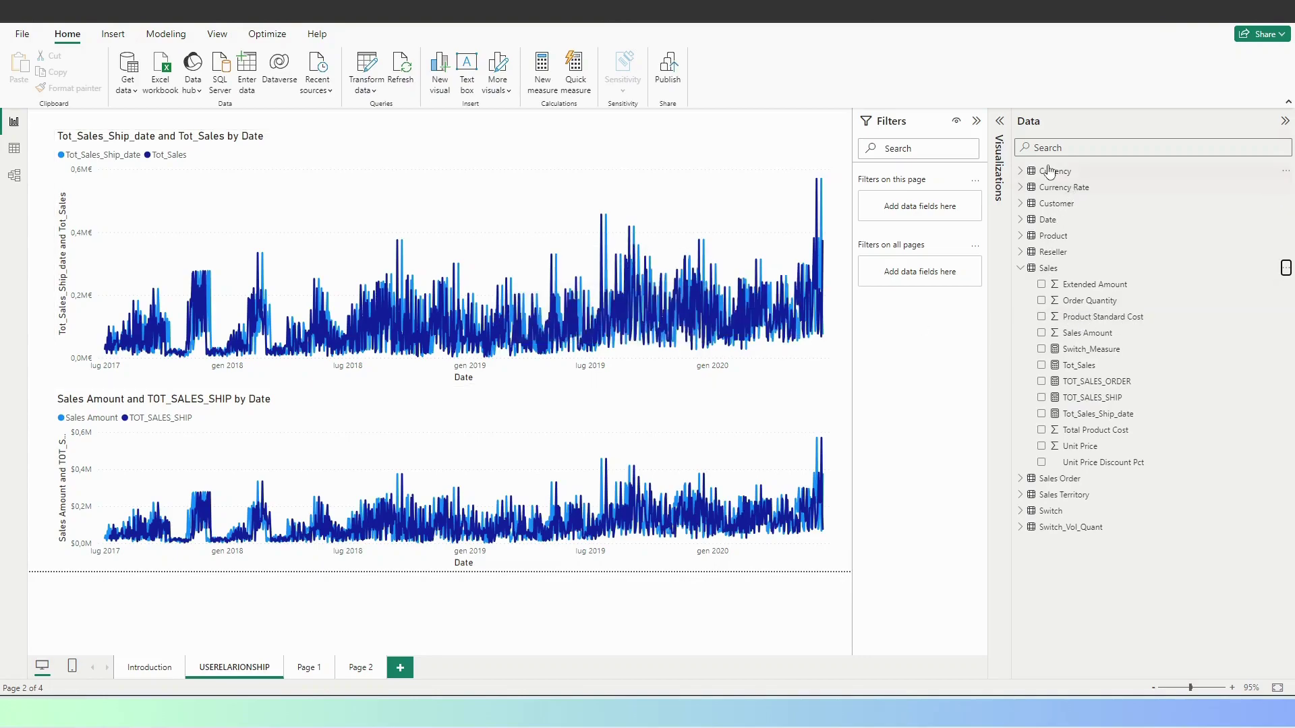
# - Switch to the model diagram, zoom in, and shift the Sales card left and down
pyautogui.click(15, 178)
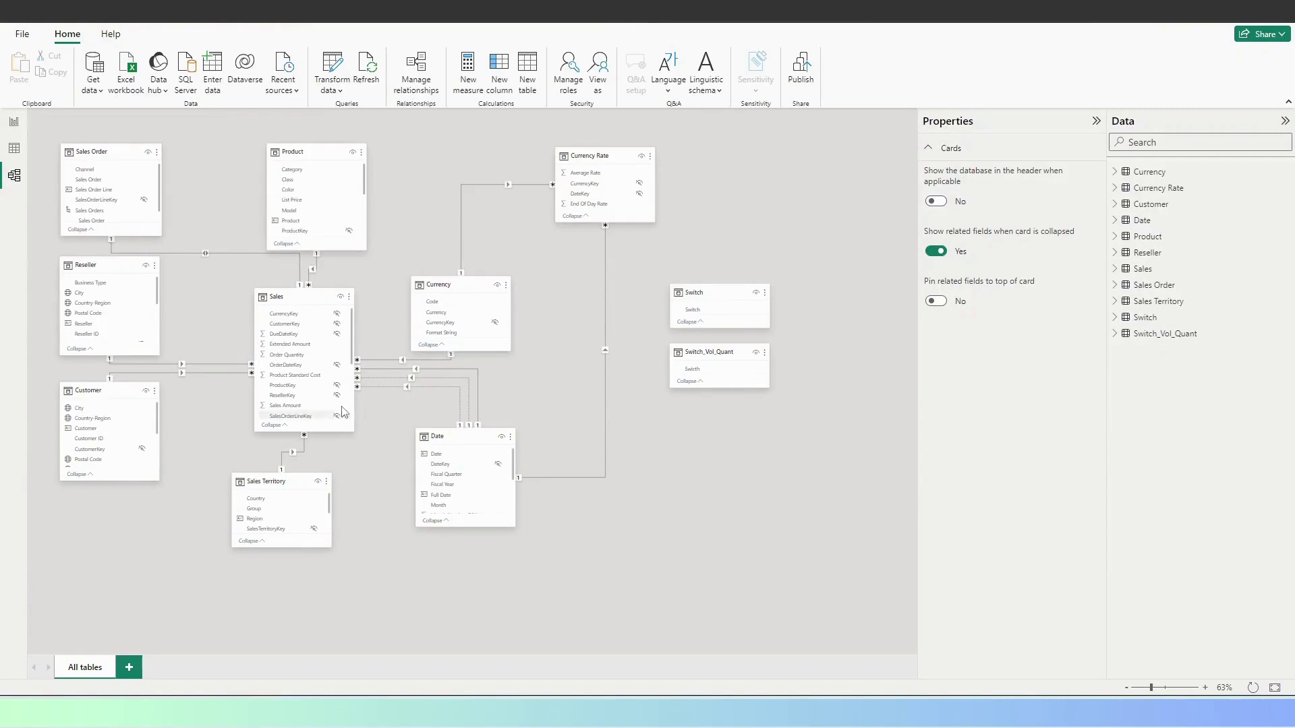
pyautogui.scroll(1, 120, 299)
pyautogui.scroll(1, 120, 299)
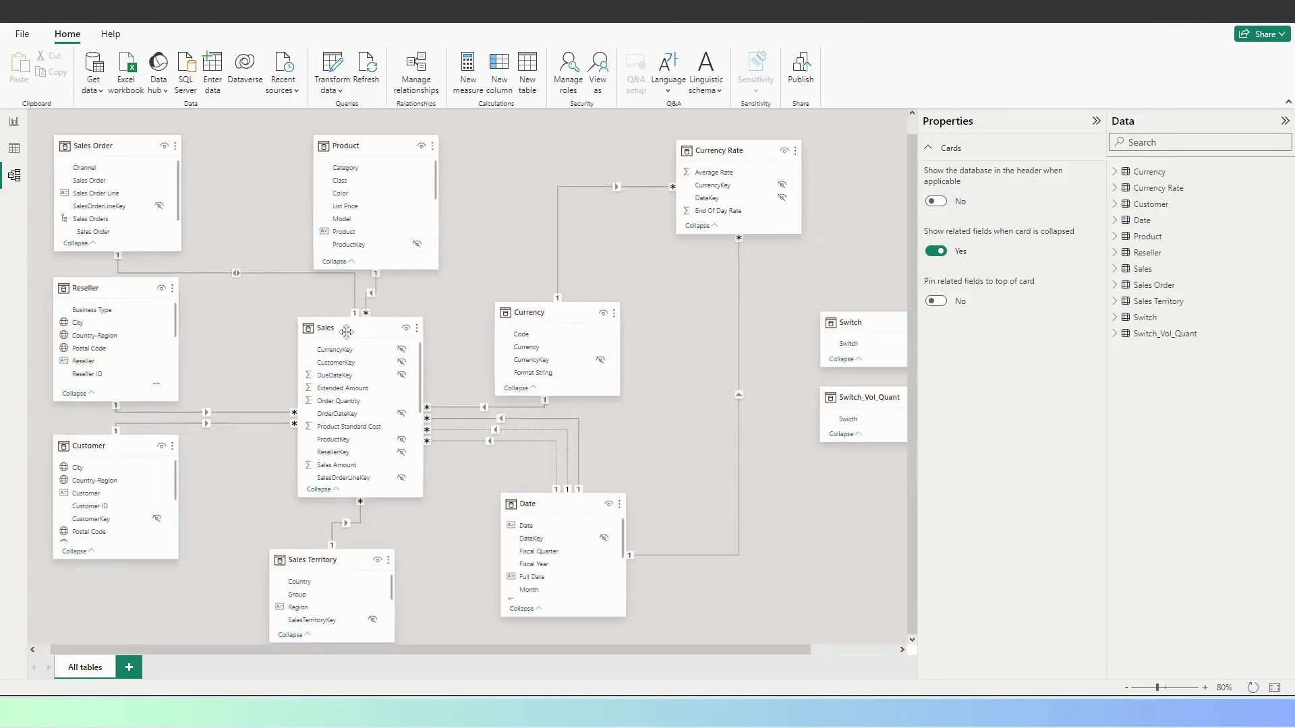
pyautogui.click(349, 328)
pyautogui.moveTo(349, 329); pyautogui.dragTo(321, 342)
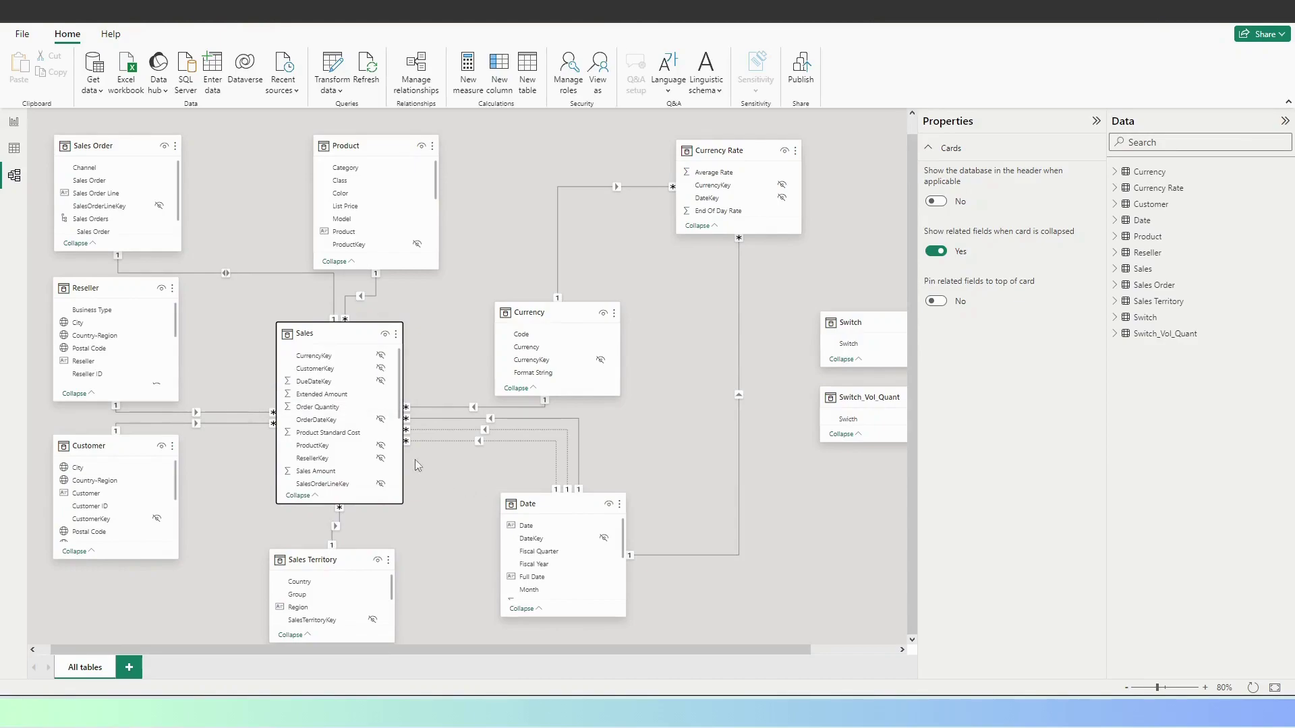
# - Reposition the Product, Sales Order and Date cards, then expand Sales' field list in the Data pane
pyautogui.moveTo(375, 149); pyautogui.dragTo(396, 146)
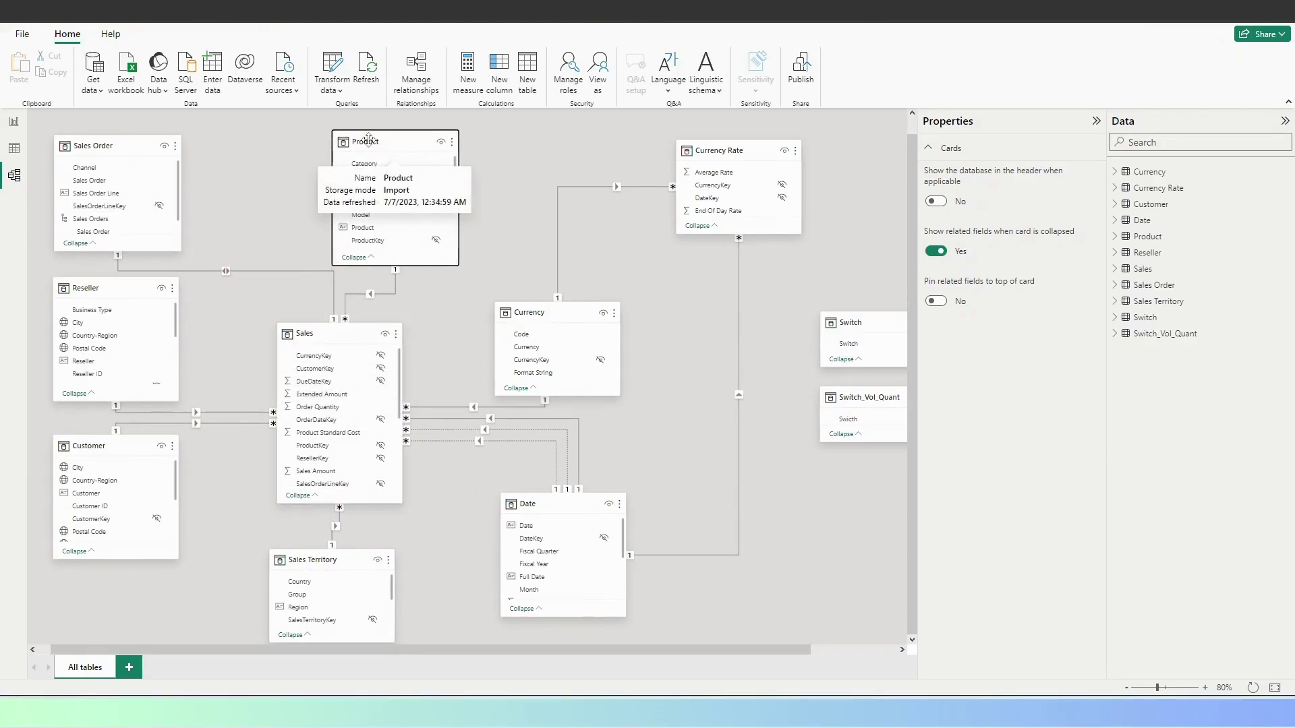
pyautogui.moveTo(119, 150); pyautogui.dragTo(235, 153)
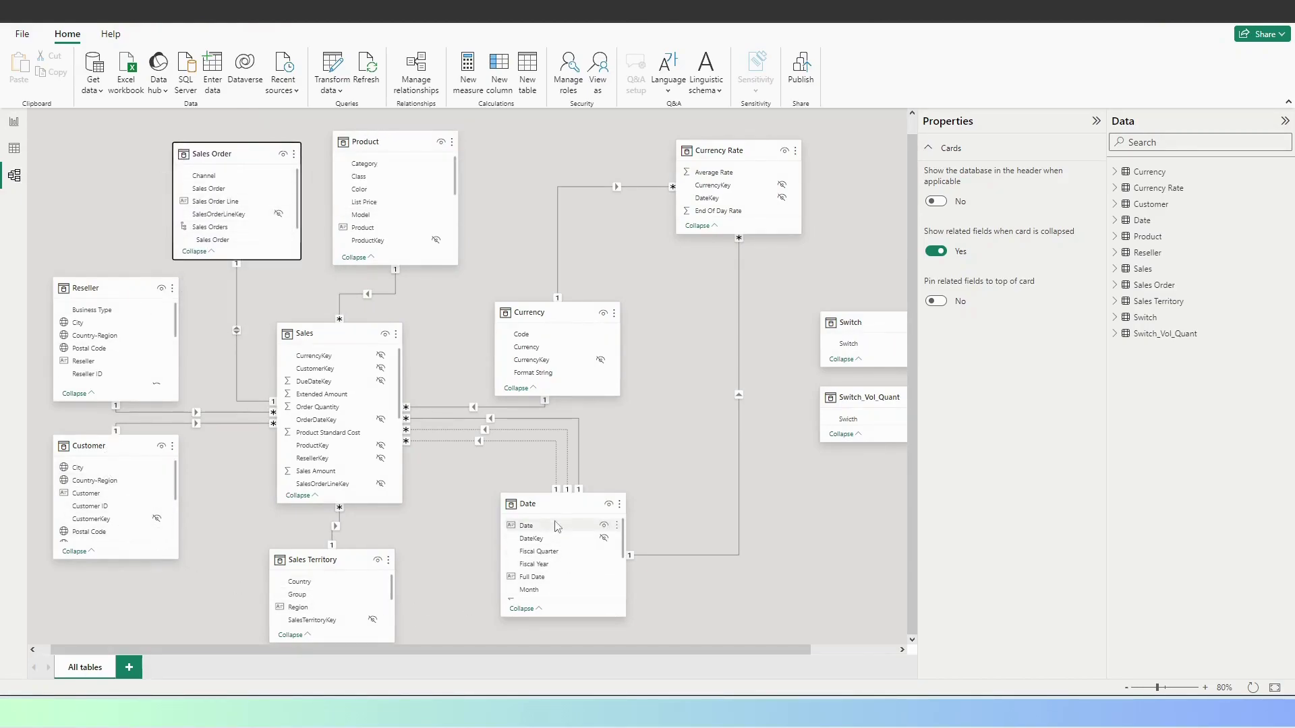
pyautogui.moveTo(543, 510); pyautogui.dragTo(510, 504)
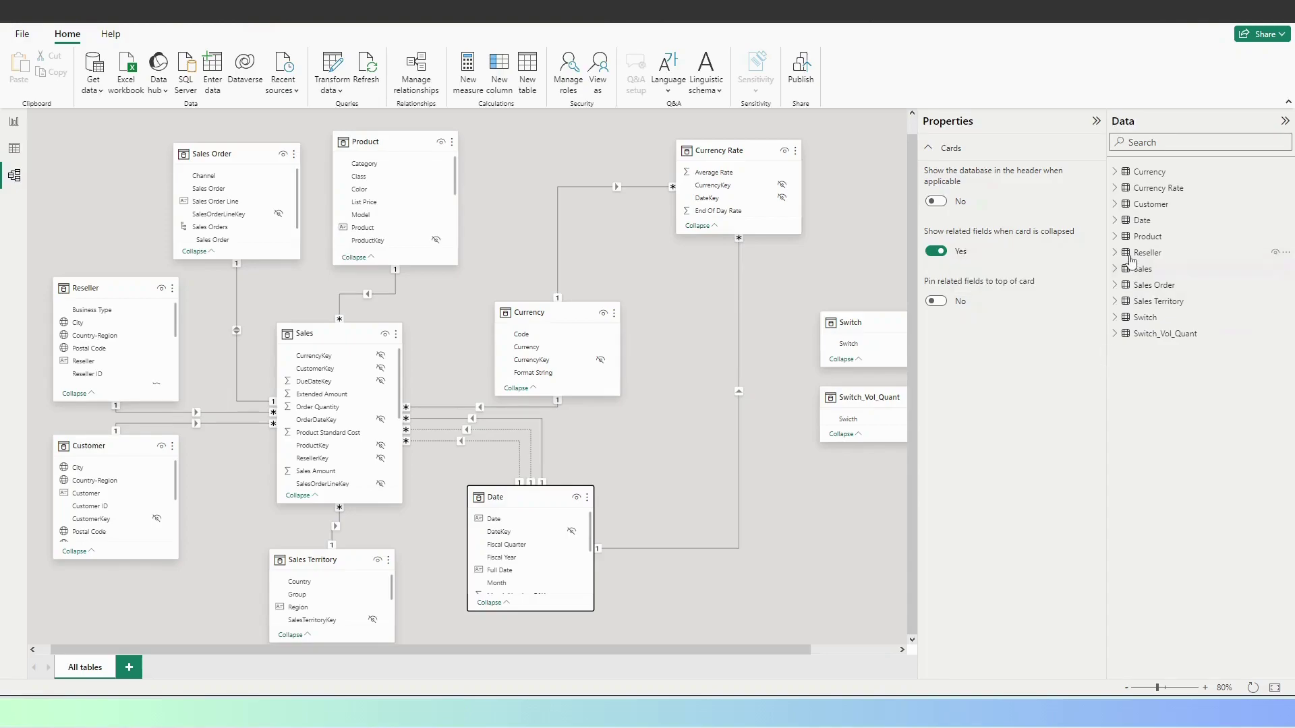
pyautogui.click(1114, 270)
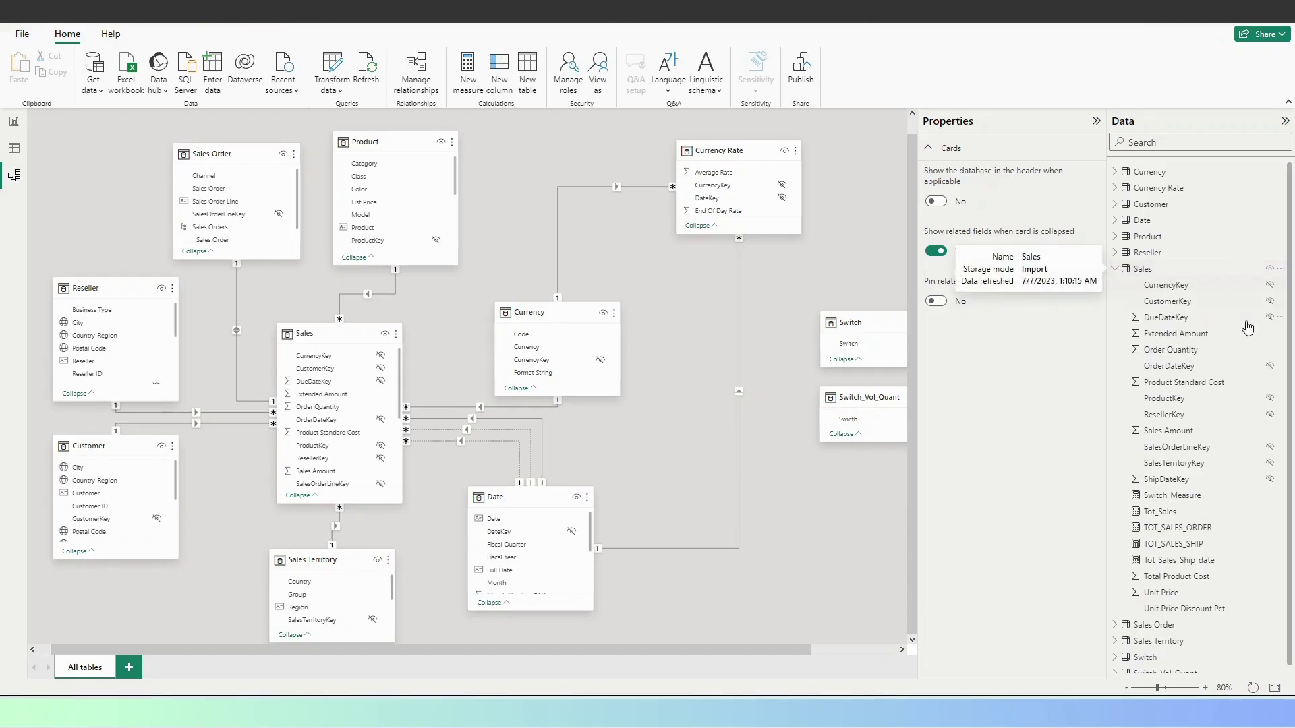
pyautogui.scroll(-1, 1247, 334)
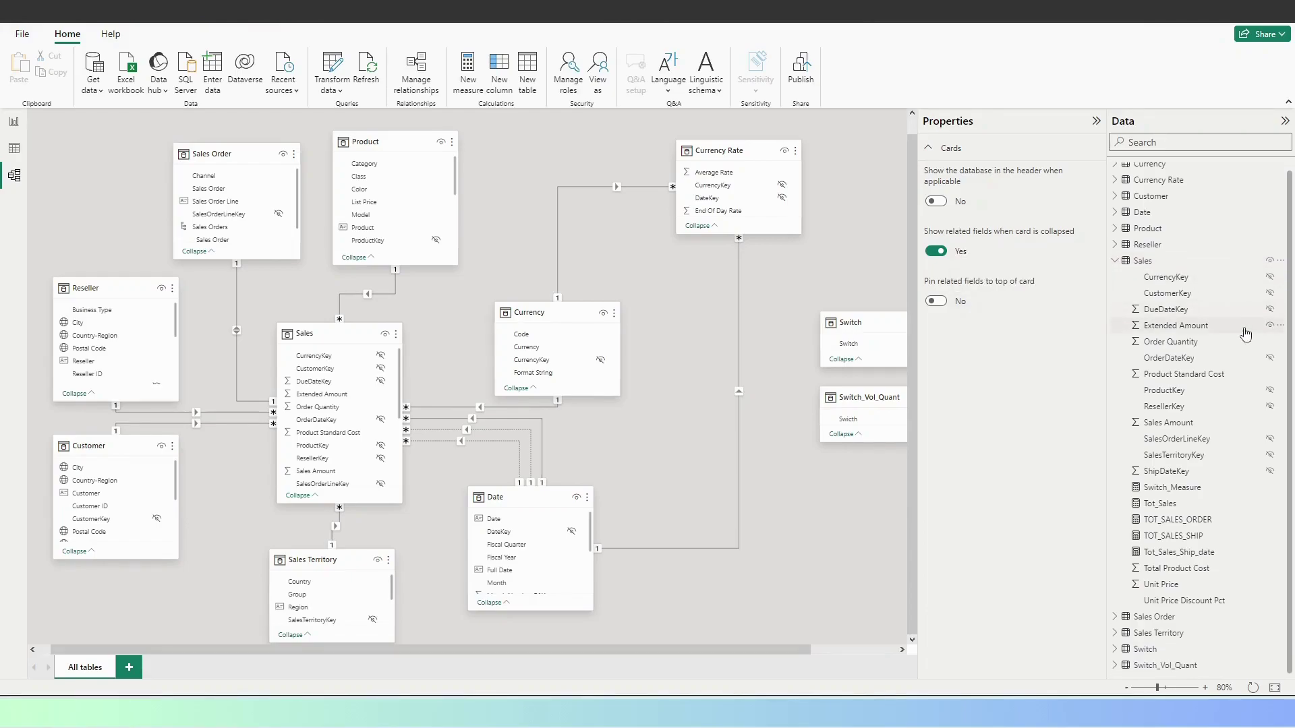
# - Set Switch_Measure's Display folder property to _Measures in the Sales table
pyautogui.click(1166, 270)
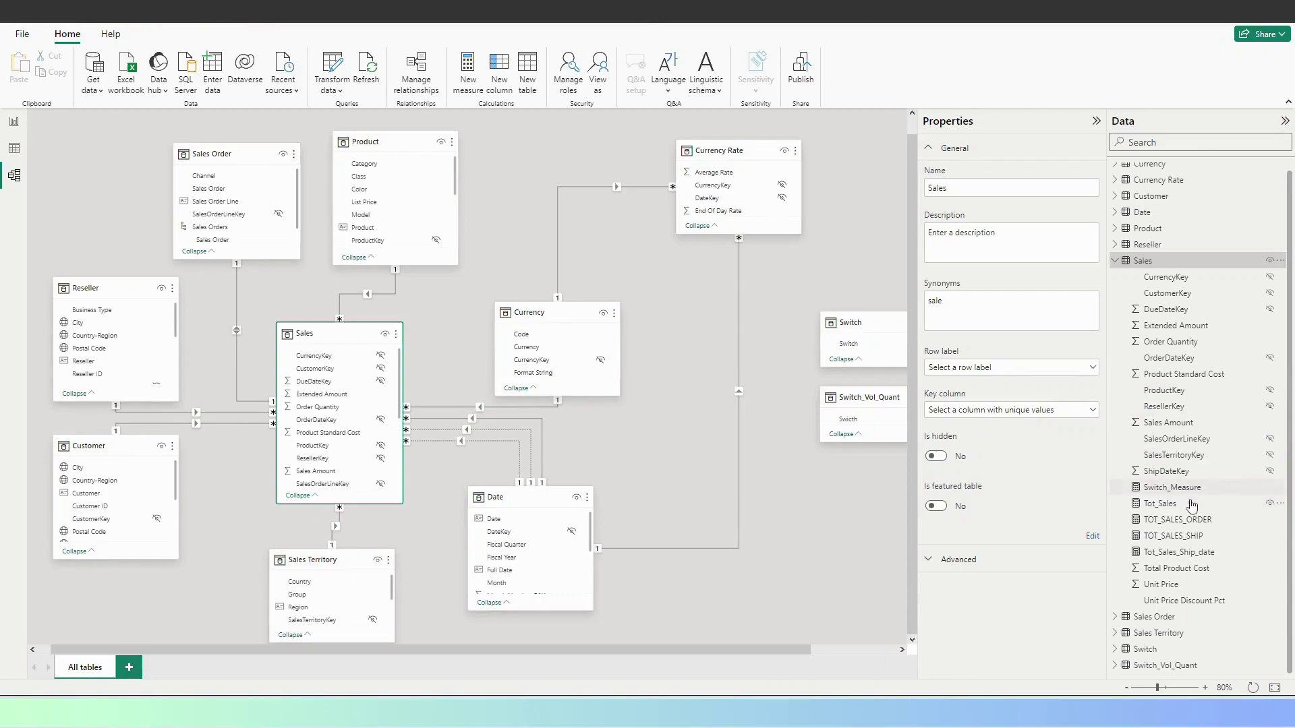
pyautogui.click(1171, 491)
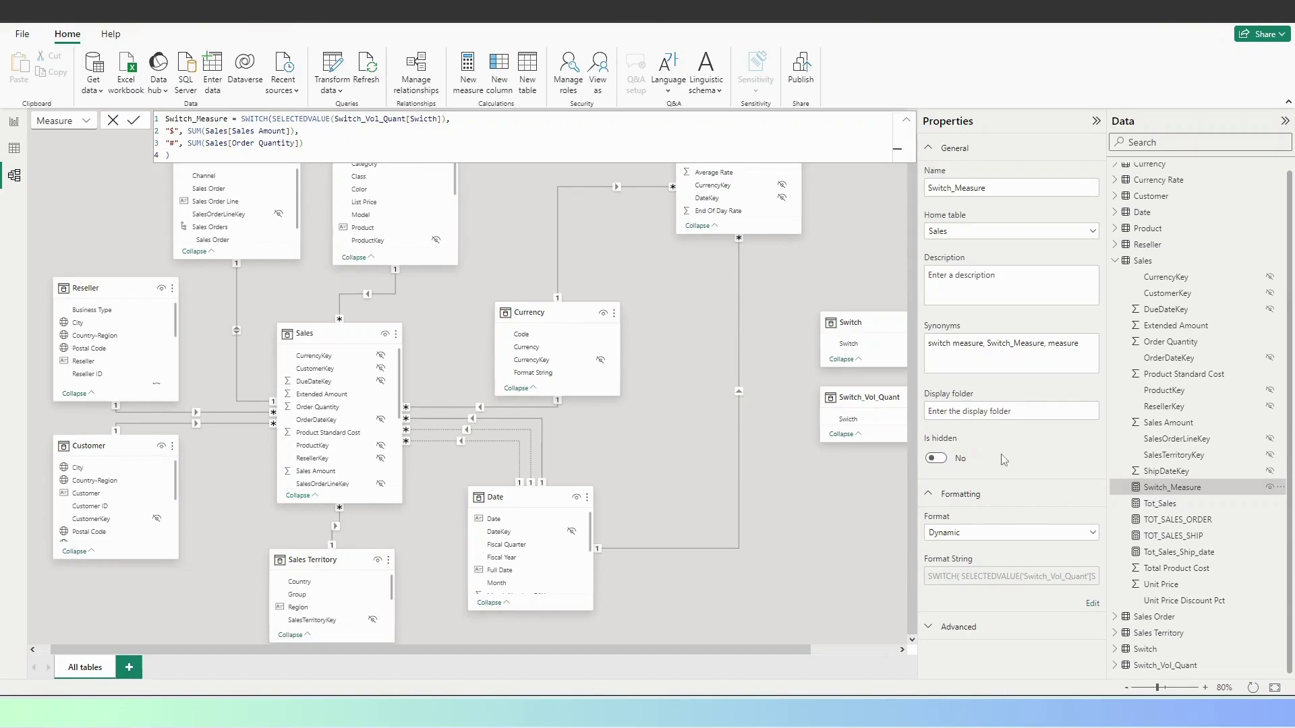
pyautogui.click(977, 411)
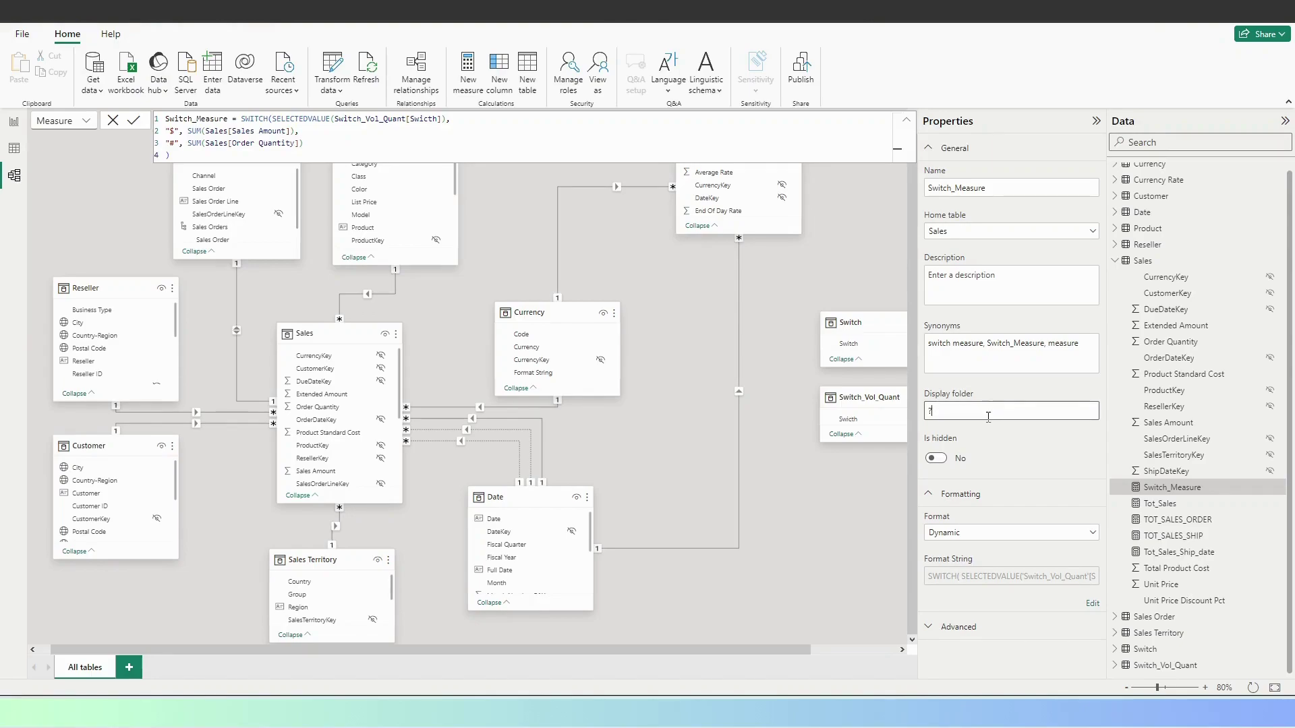
pyautogui.write('L')
pyautogui.write('Measure')
pyautogui.write('s')
pyautogui.press('Return')
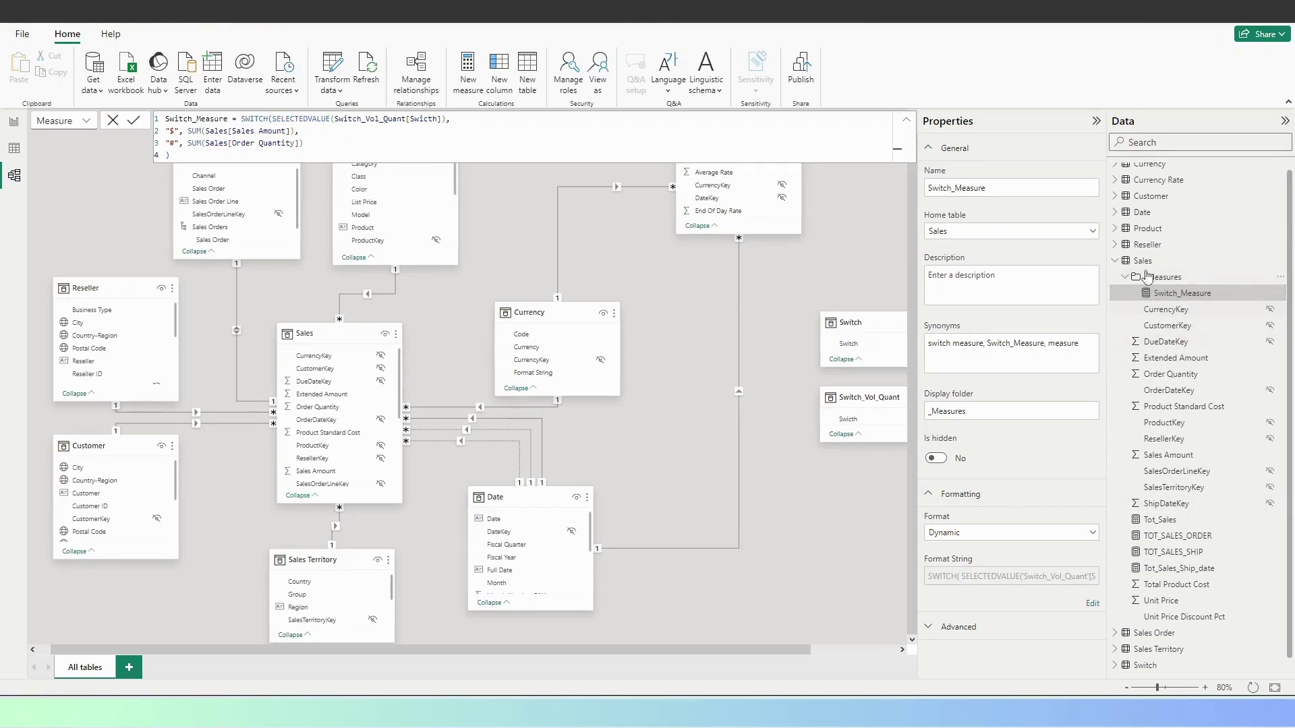
# - Move the Tot_Sales measure into the _Measures folder
pyautogui.click(1125, 277)
pyautogui.click(1124, 277)
pyautogui.click(1123, 277)
pyautogui.click(1123, 277)
pyautogui.moveTo(1177, 525); pyautogui.dragTo(1196, 286)
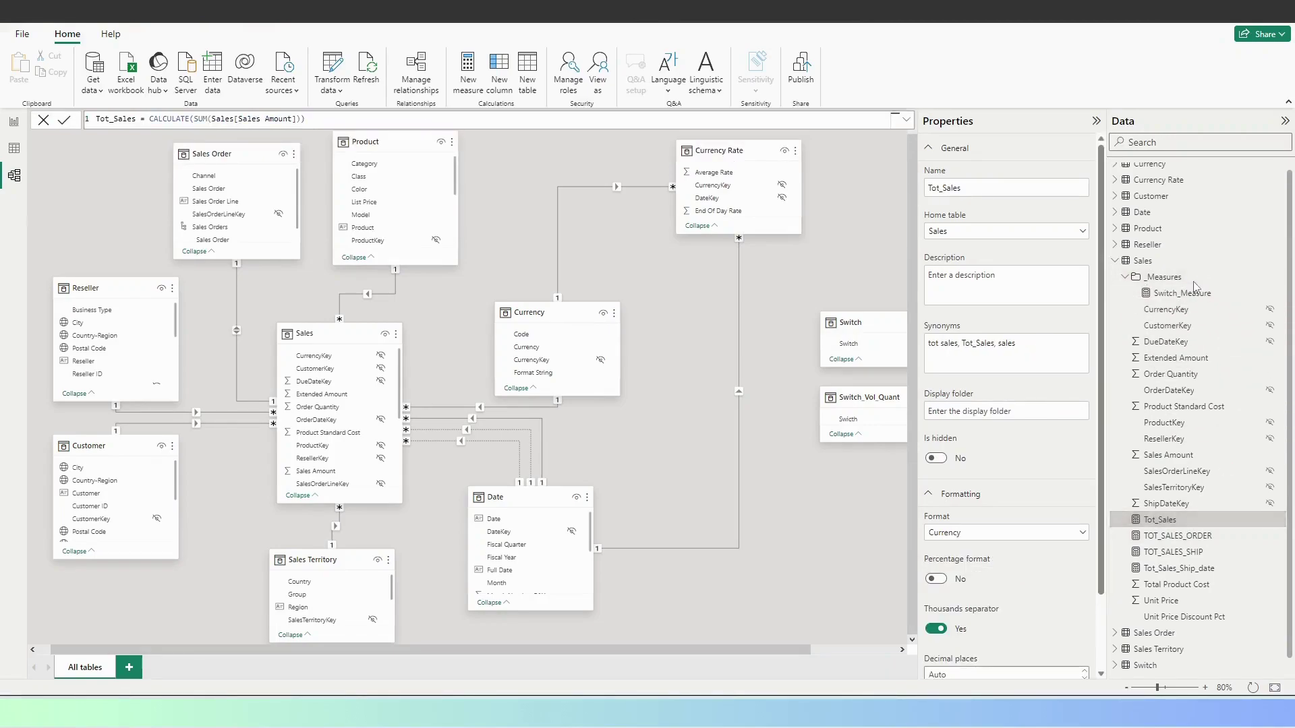
# - Move TOT_SALES_ORDER, TOT_SALES_SHIP and Tot_Sales_Ship_date together into _Measures
pyautogui.click(1175, 536)
pyautogui.keyDown('ctrl'); pyautogui.click(1172, 552); pyautogui.keyUp('ctrl')
pyautogui.keyDown('ctrl'); pyautogui.click(1171, 569); pyautogui.keyUp('ctrl')
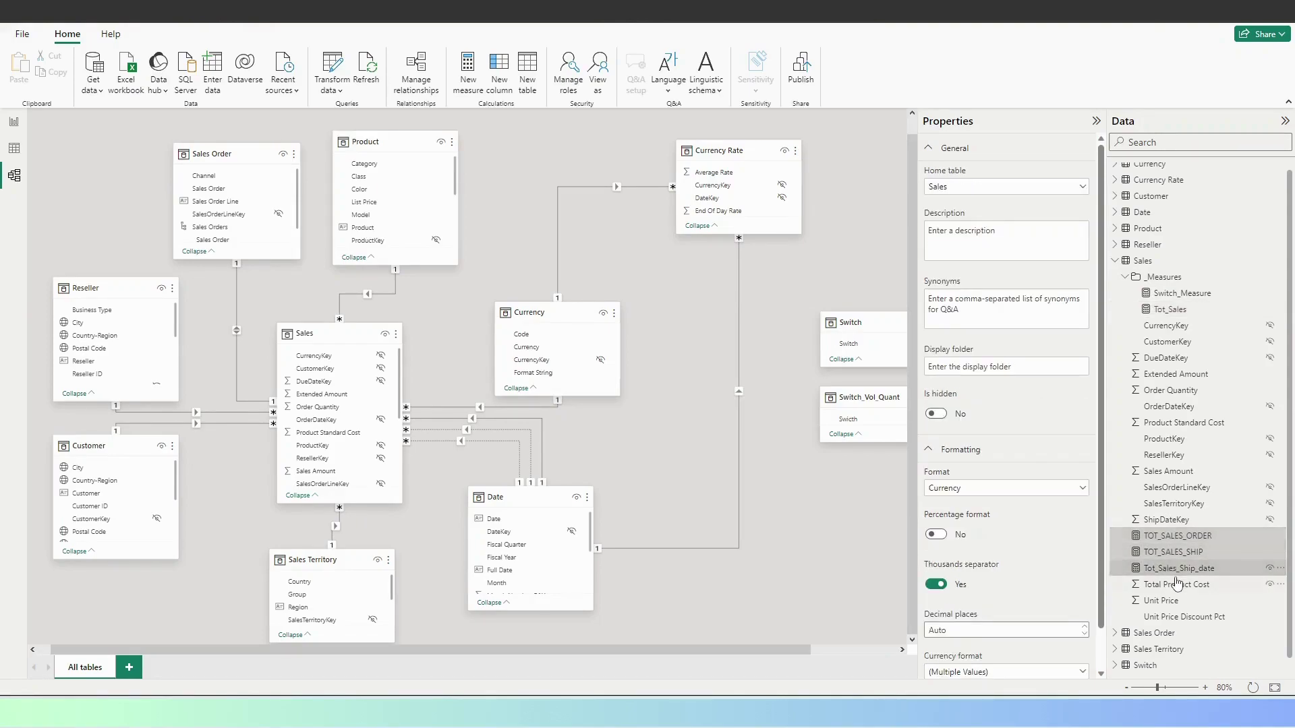
pyautogui.moveTo(1188, 548); pyautogui.dragTo(1207, 284)
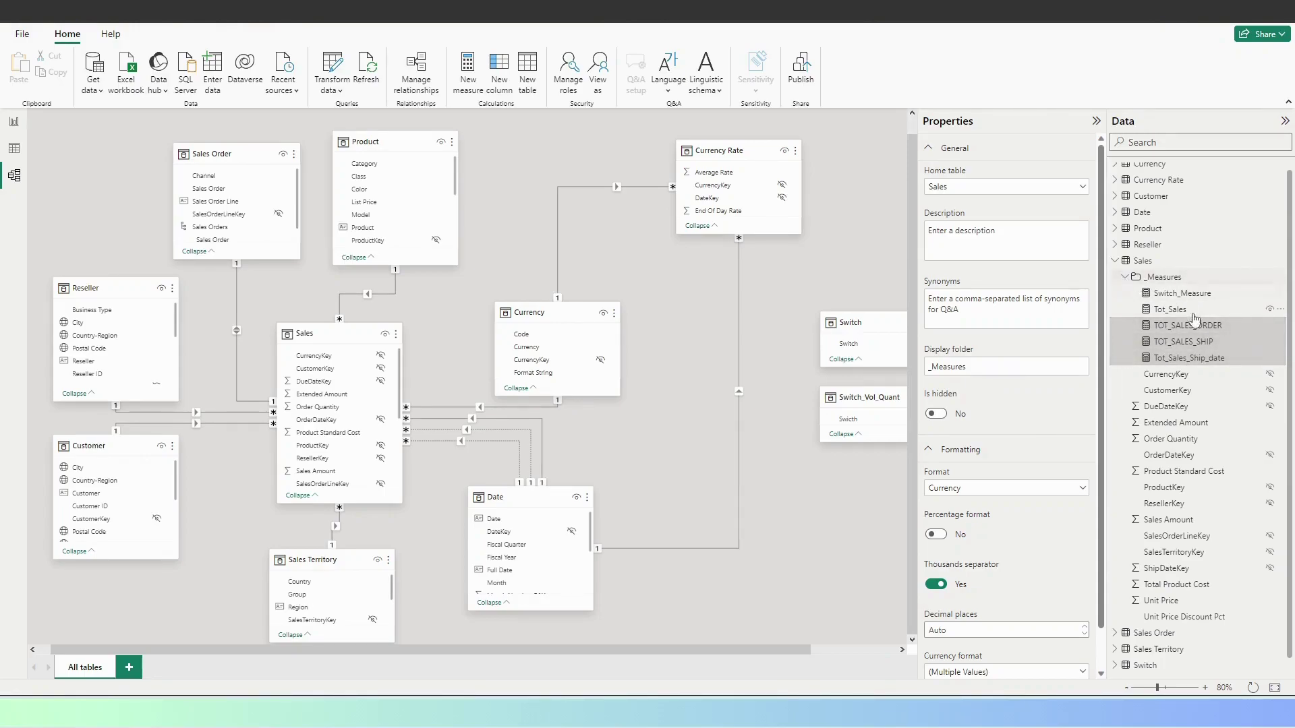
# - Give CurrencyKey the display folder _Keys, then move CustomerKey and DueDateKey into _Keys
pyautogui.click(1124, 279)
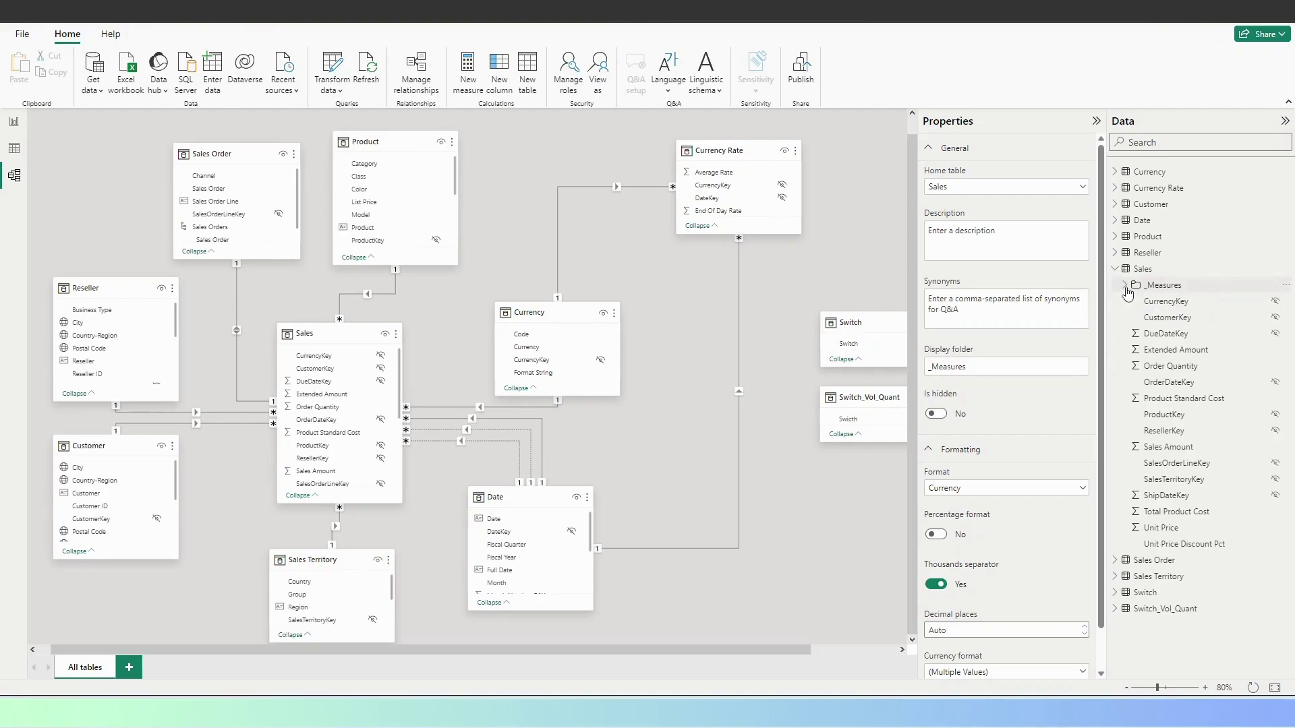
pyautogui.click(1125, 285)
pyautogui.click(1125, 285)
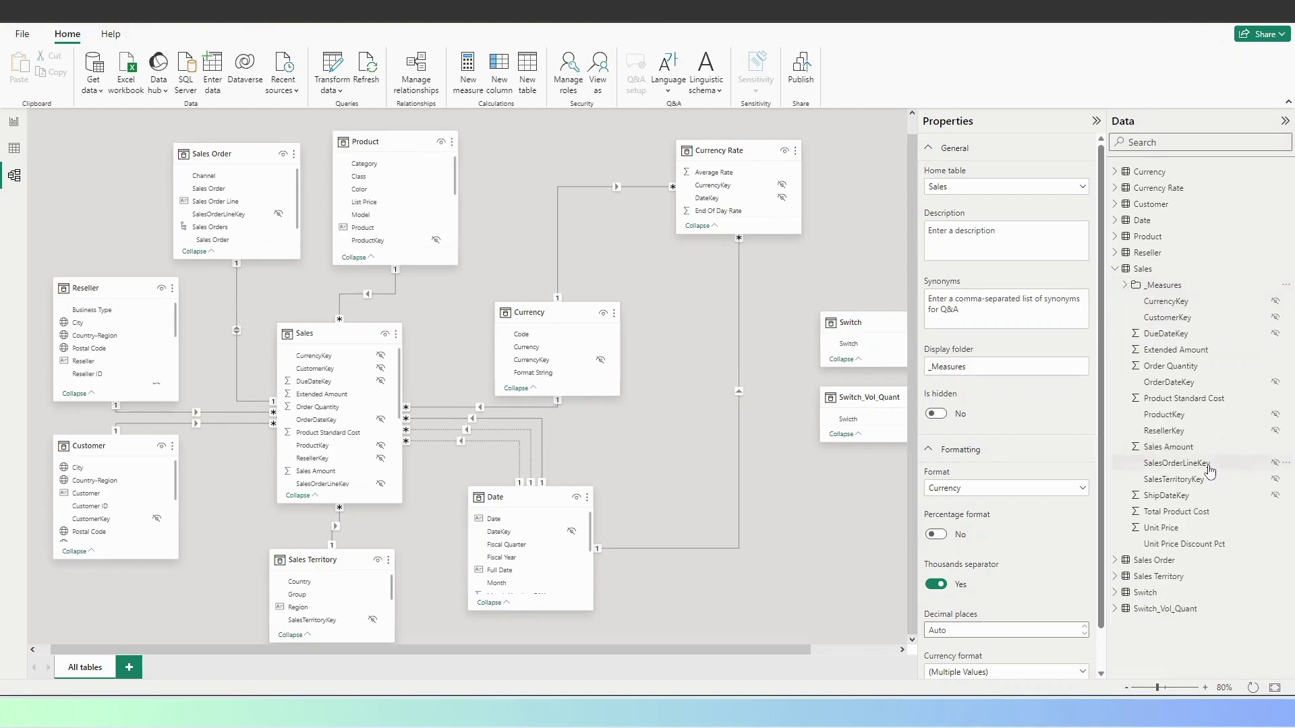
pyautogui.click(1156, 305)
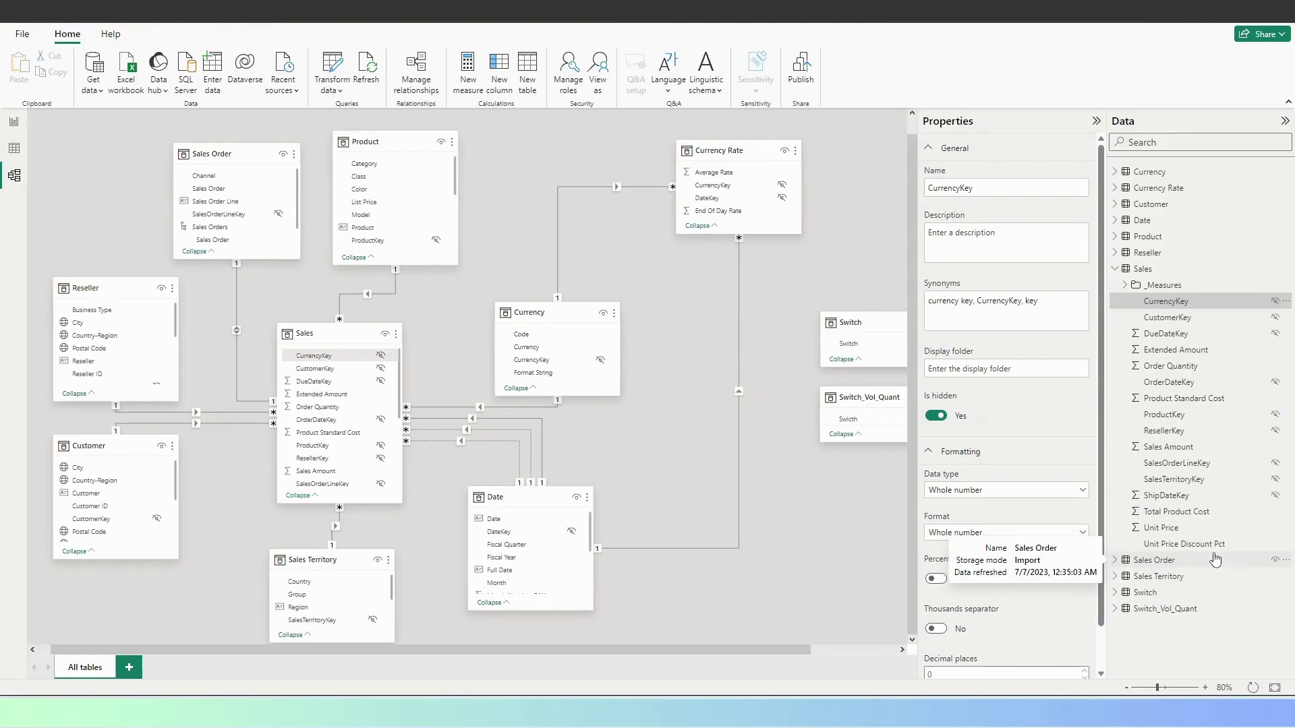
pyautogui.click(1018, 374)
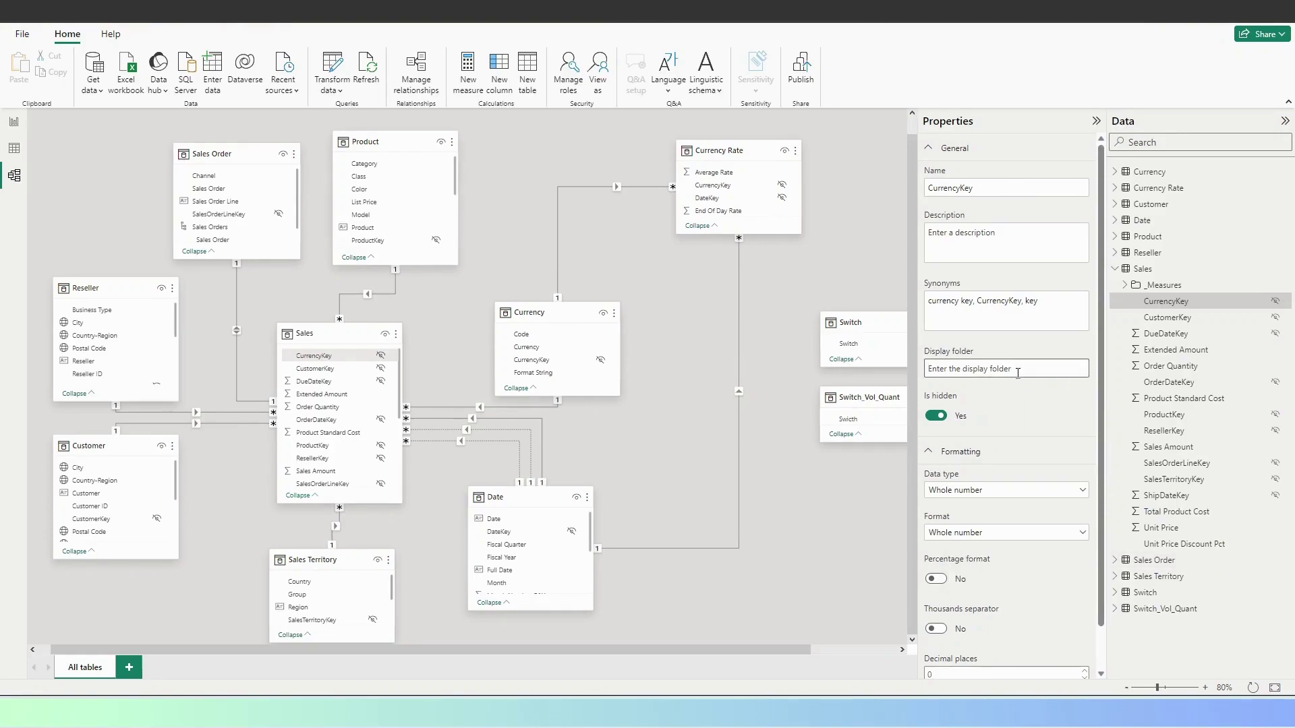
pyautogui.write('_Keys')
pyautogui.press('Return')
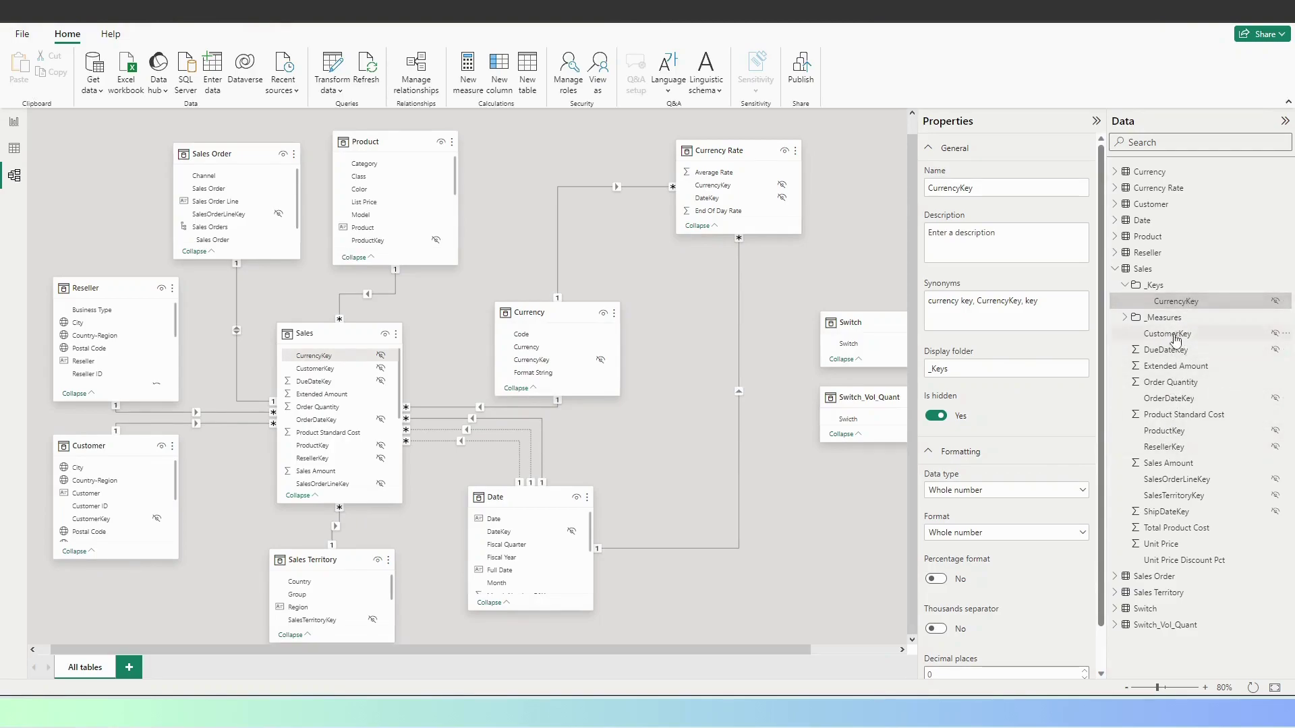
pyautogui.moveTo(1177, 341); pyautogui.dragTo(1198, 296)
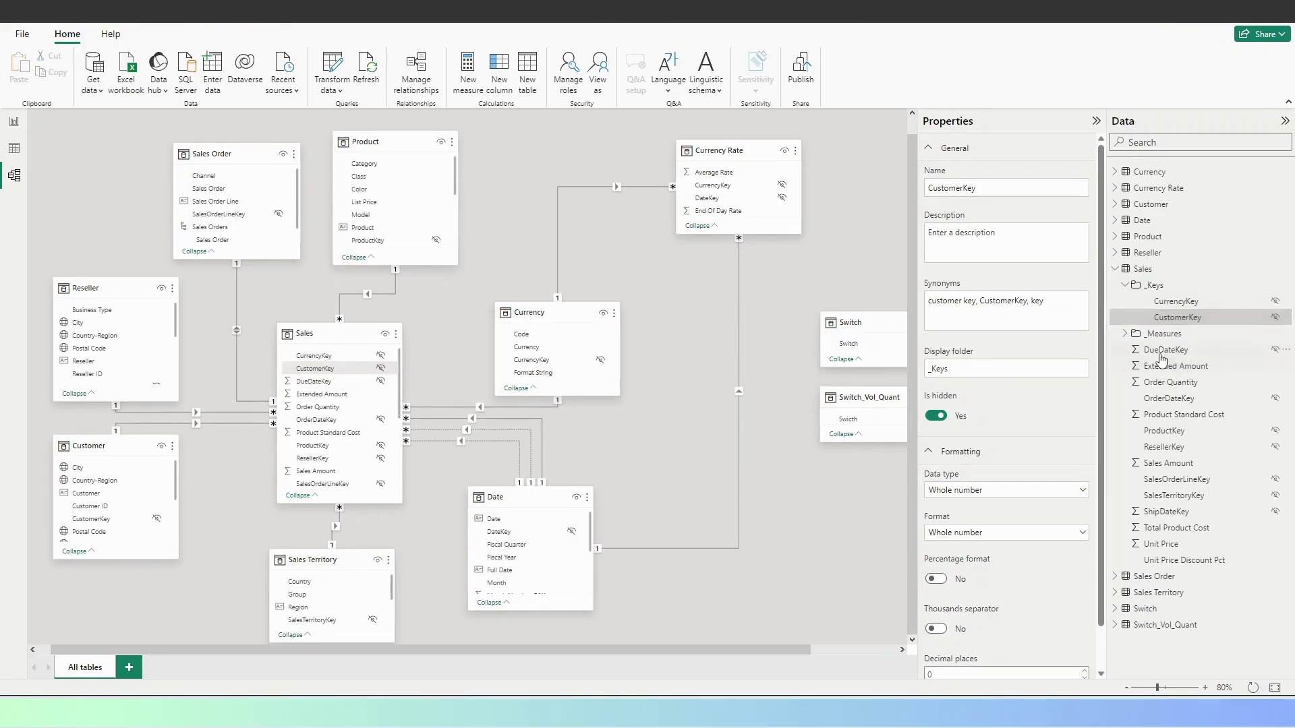
pyautogui.moveTo(1163, 351); pyautogui.dragTo(1194, 294)
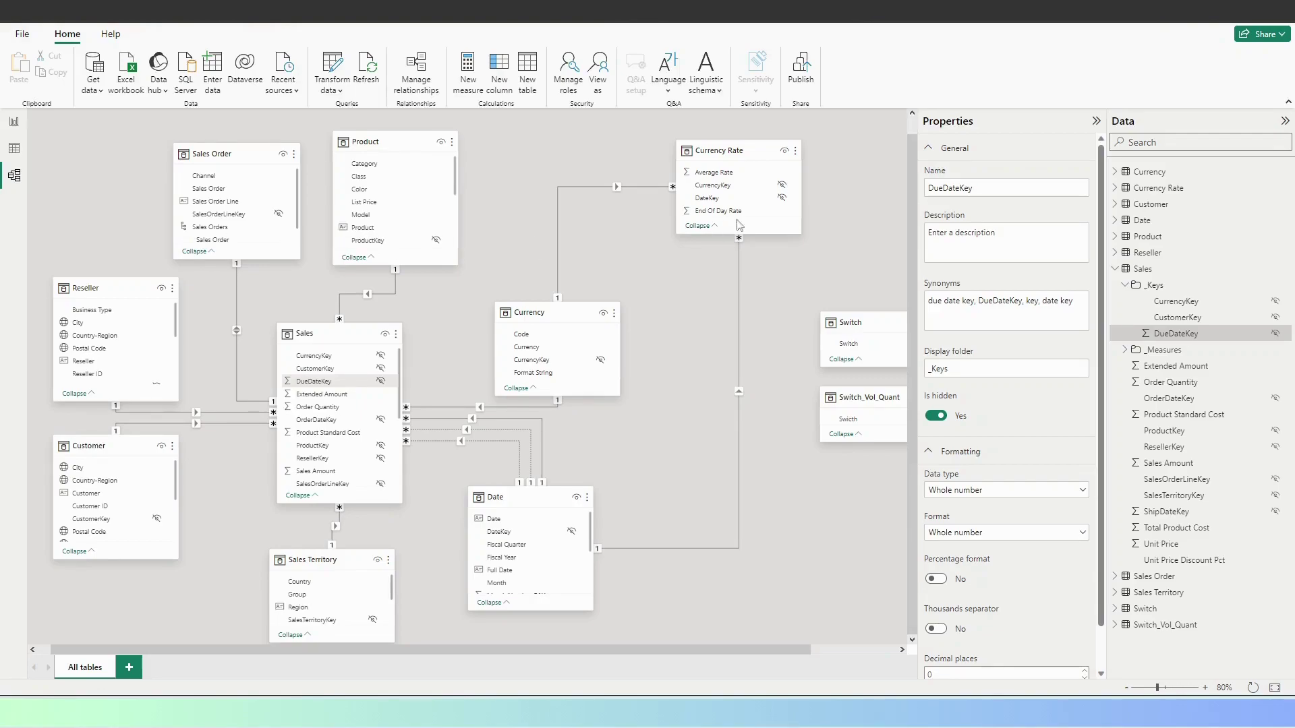
# - Collapse the Sales table's field list in the Data pane
pyautogui.click(1117, 270)
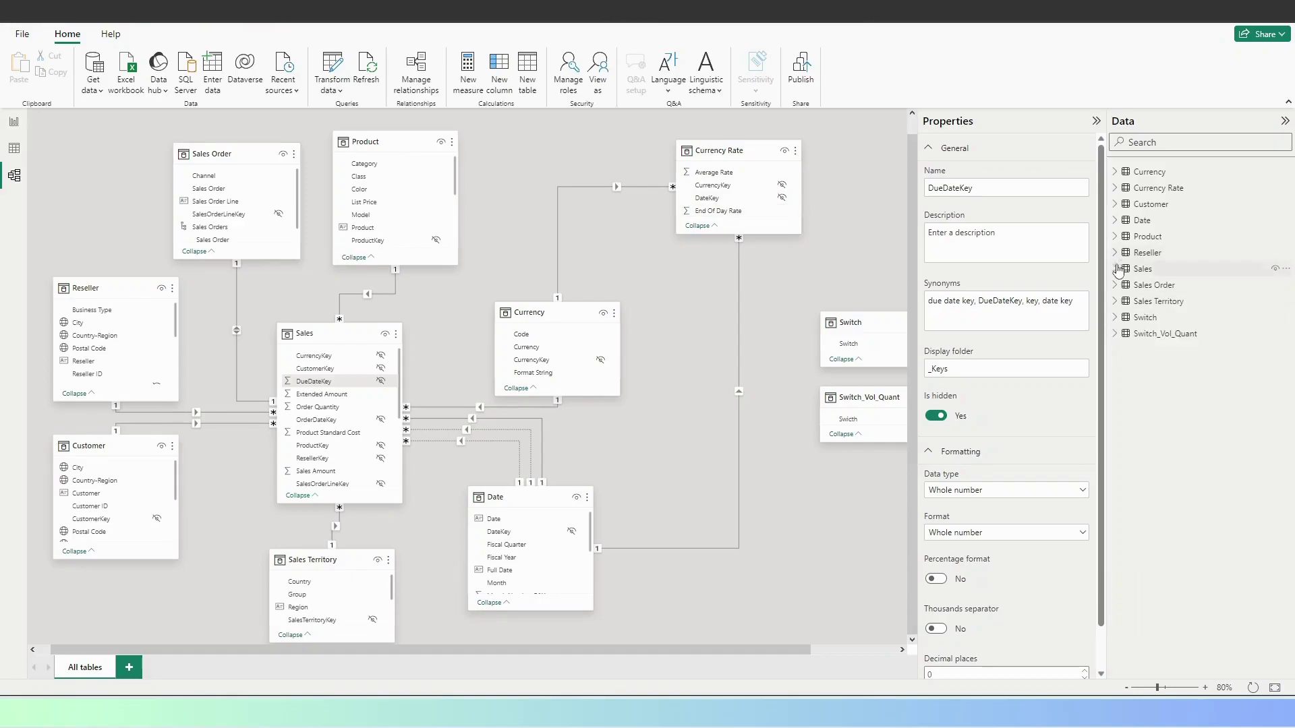